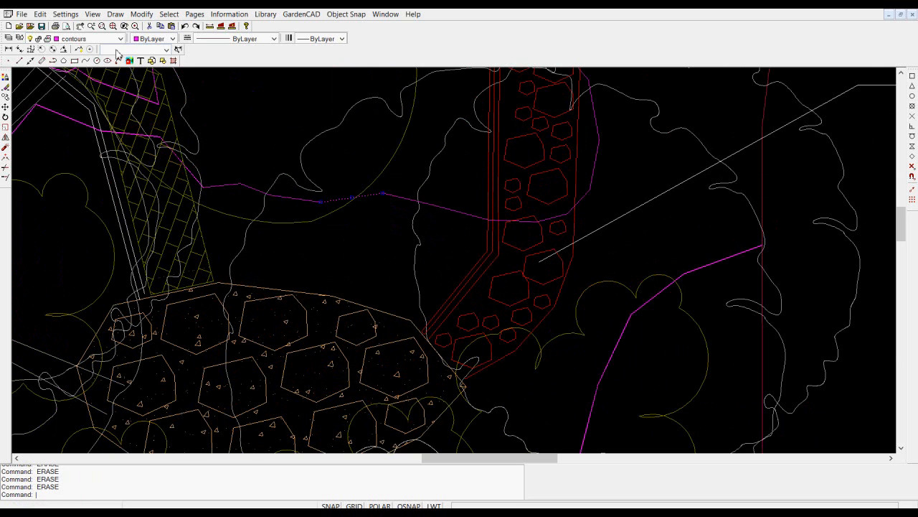
Change the contours layer's color to white in the layer settings.
{"action": "left_click", "coordinate": [8, 39]}
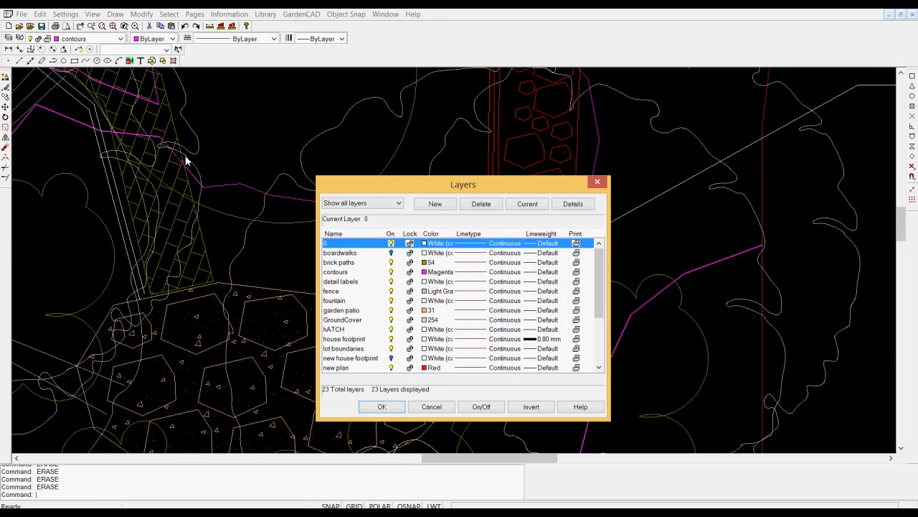
{"action": "left_click", "coordinate": [431, 274]}
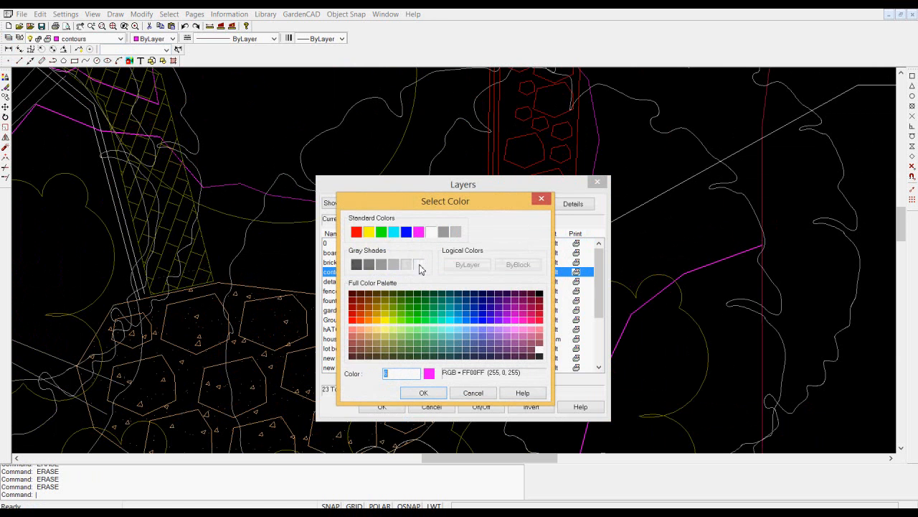
{"action": "left_click", "coordinate": [420, 394]}
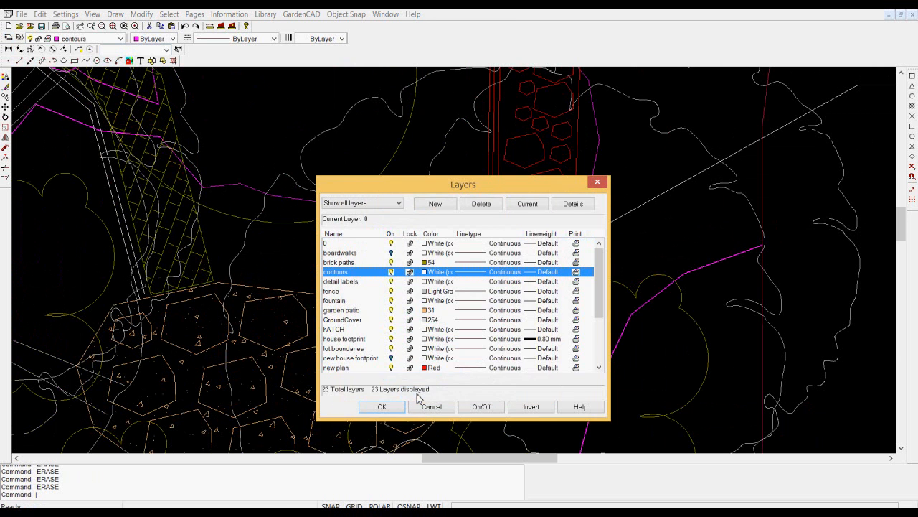
{"action": "left_click", "coordinate": [395, 408]}
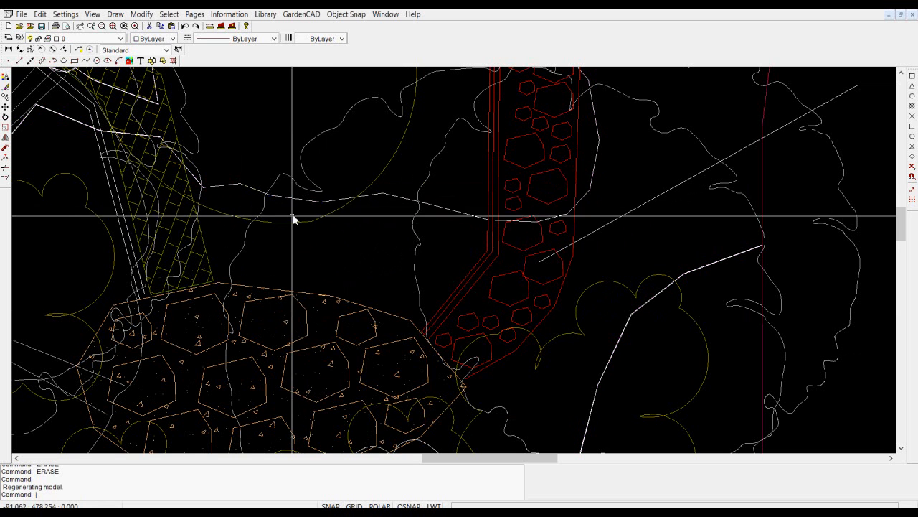
Erase one overlapping copy of the short contour segment just past the brick path's edge.
{"action": "scroll", "coordinate": [281, 210], "scroll_direction": "up", "scroll_amount": 5}
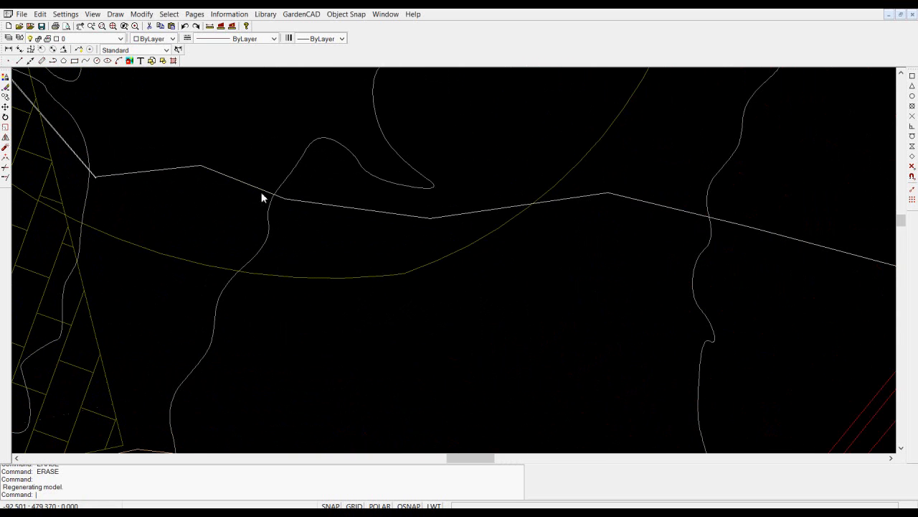
{"action": "left_click", "coordinate": [253, 192]}
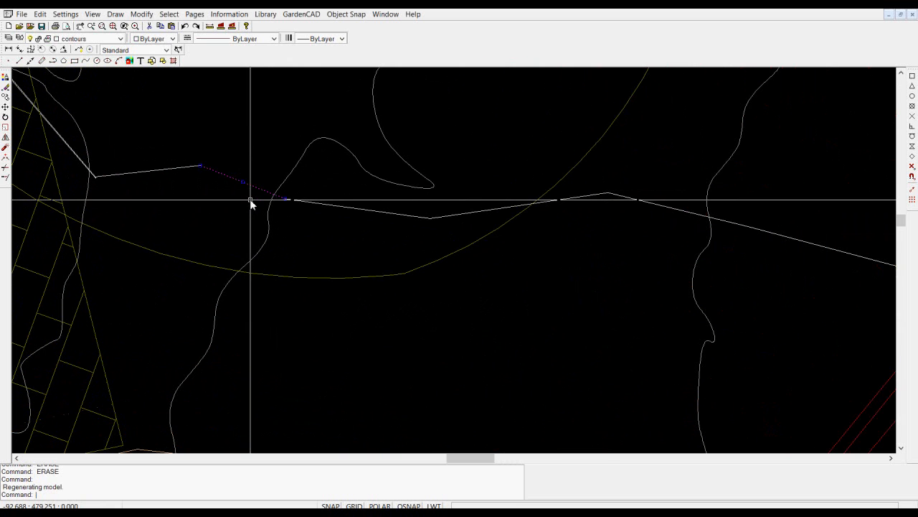
{"action": "key", "text": "Escape"}
{"action": "left_click", "coordinate": [184, 171]}
{"action": "middle_click_drag", "start_coordinate": [185, 189], "coordinate": [243, 218]}
{"action": "scroll", "coordinate": [231, 219], "scroll_direction": "up", "scroll_amount": 5}
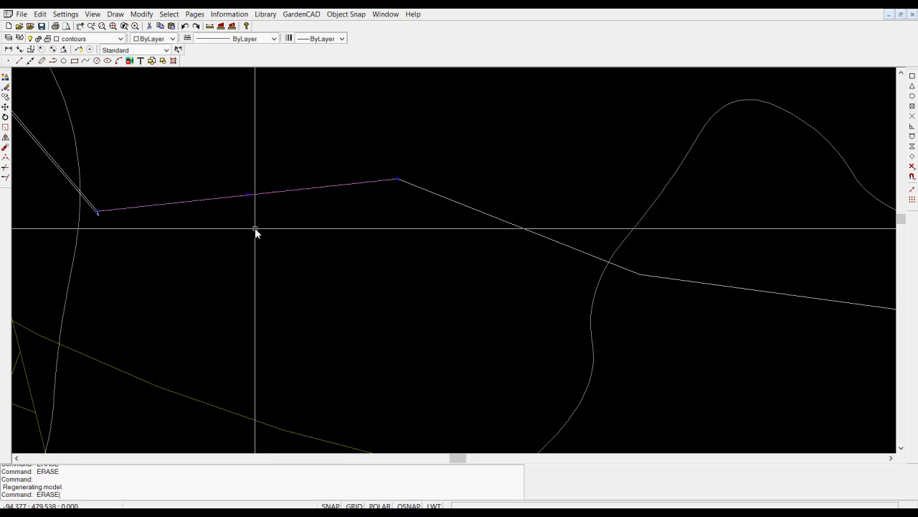
{"action": "key", "text": "Delete"}
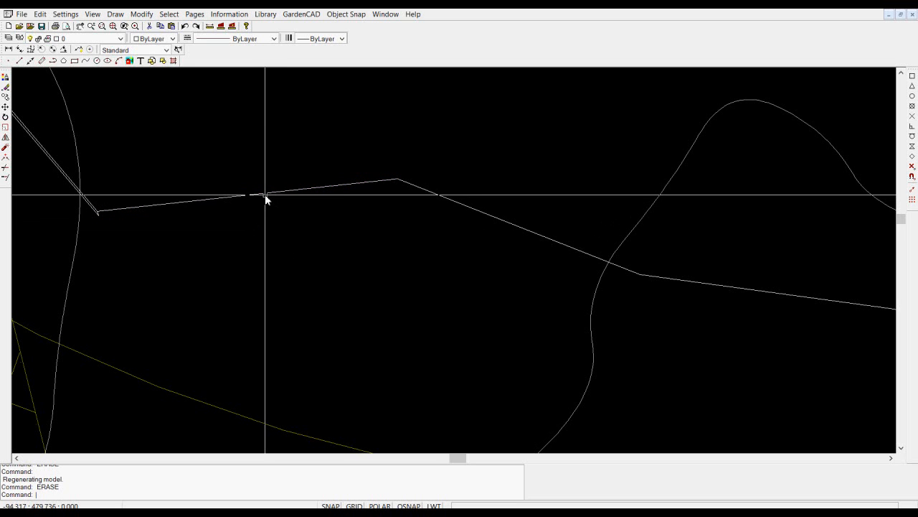
Inspect the properties of the lines stacked on the short contour segment beside the brick path, and erase another duplicate.
{"action": "left_click", "coordinate": [265, 194]}
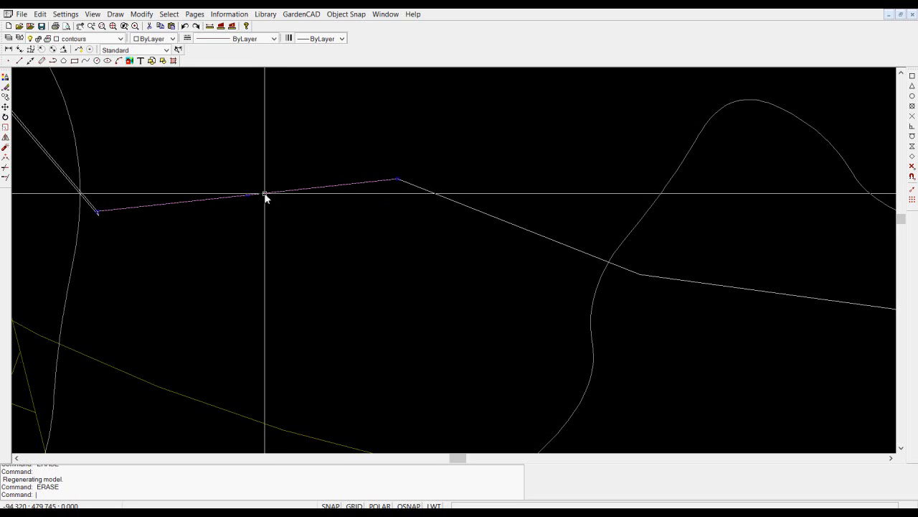
{"action": "key", "text": "Escape"}
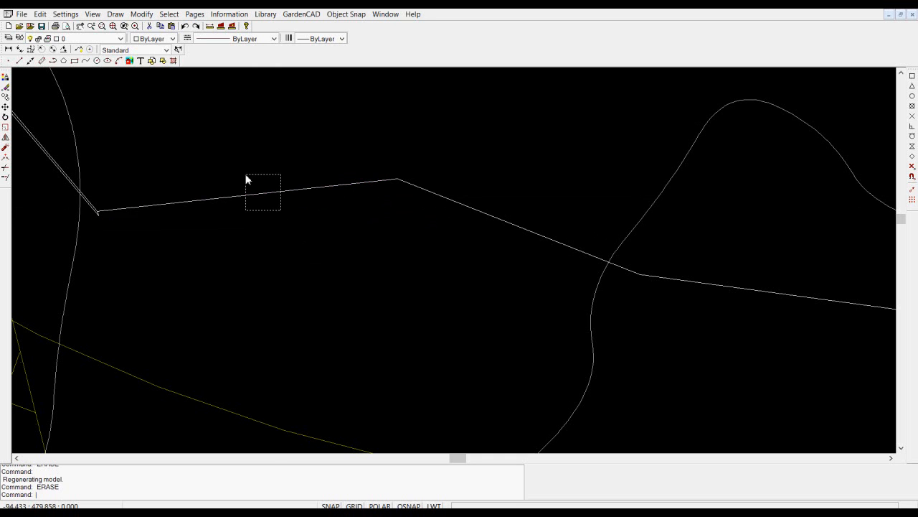
{"action": "right_click", "coordinate": [221, 136]}
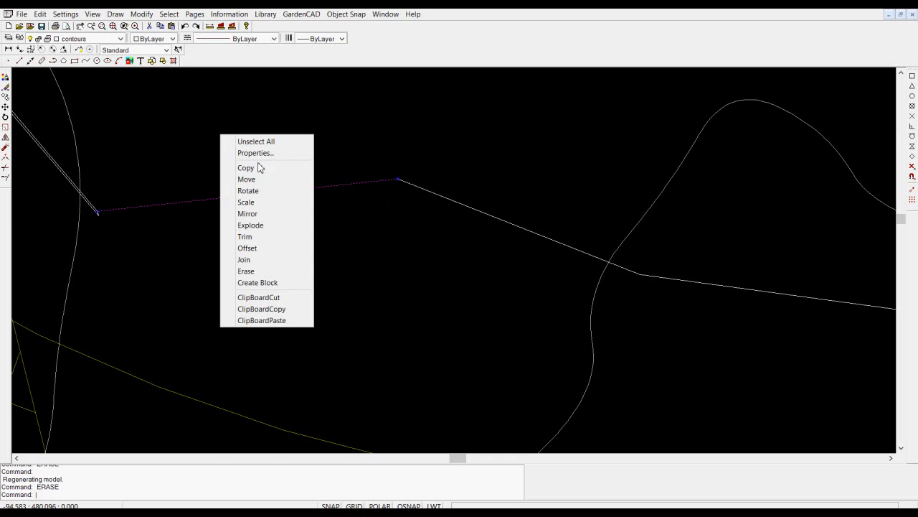
{"action": "left_click", "coordinate": [255, 153]}
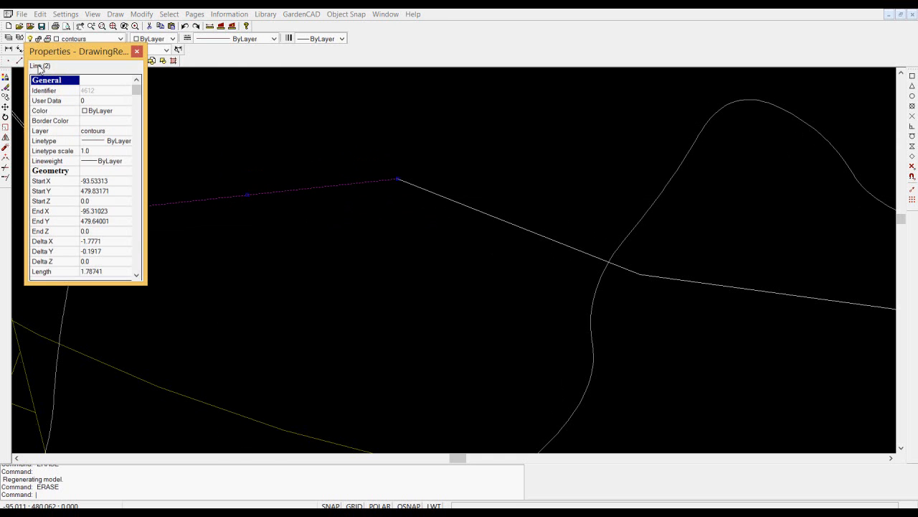
{"action": "left_click", "coordinate": [137, 53]}
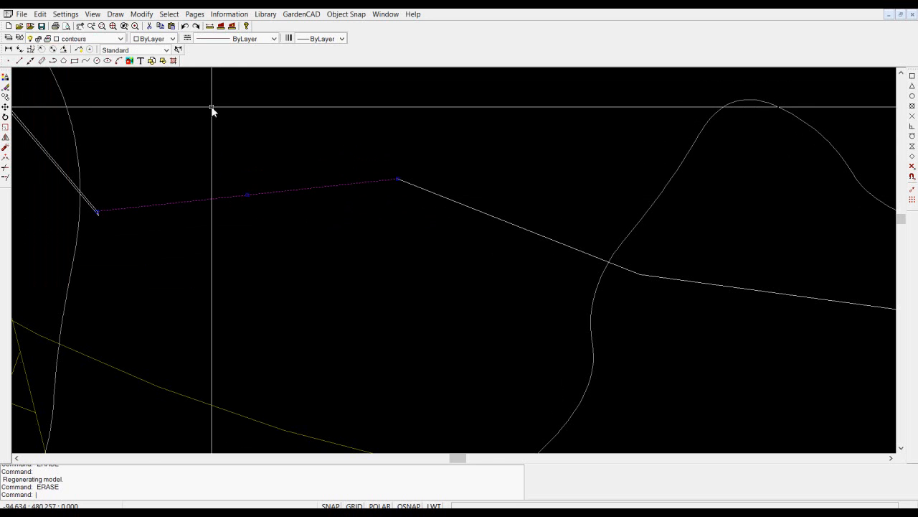
{"action": "key", "text": "Escape"}
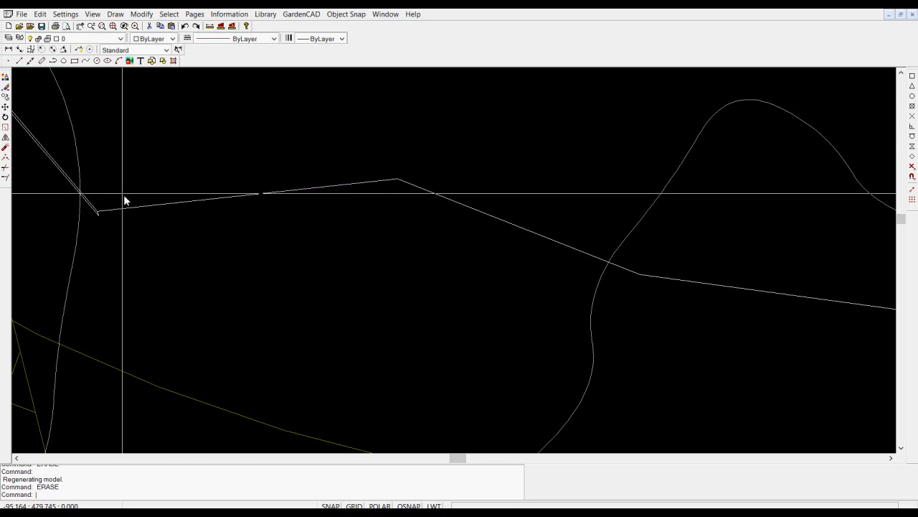
{"action": "left_click", "coordinate": [246, 195]}
{"action": "key", "text": "Delete"}
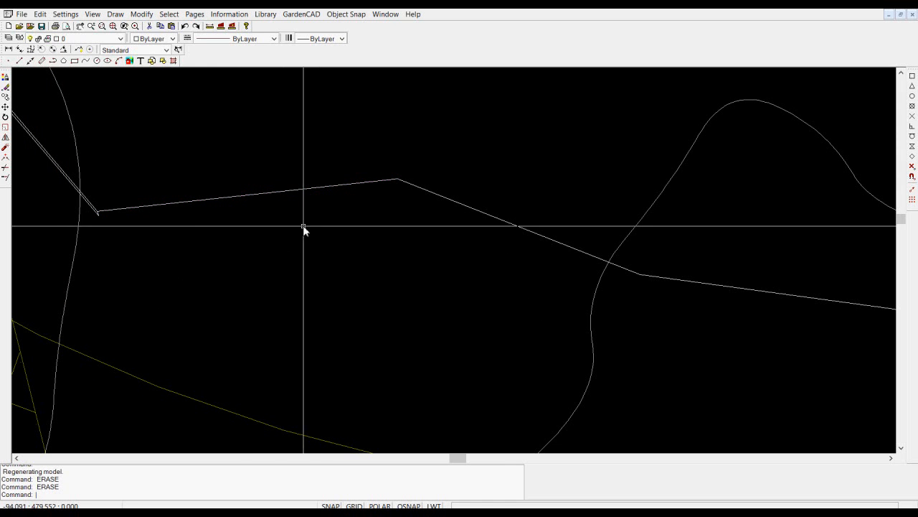
Join the connected contour segments running from the brick path's edge across to the red stone path.
{"action": "scroll", "coordinate": [281, 232], "scroll_direction": "down", "scroll_amount": 2}
{"action": "scroll", "coordinate": [279, 233], "scroll_direction": "down", "scroll_amount": 3}
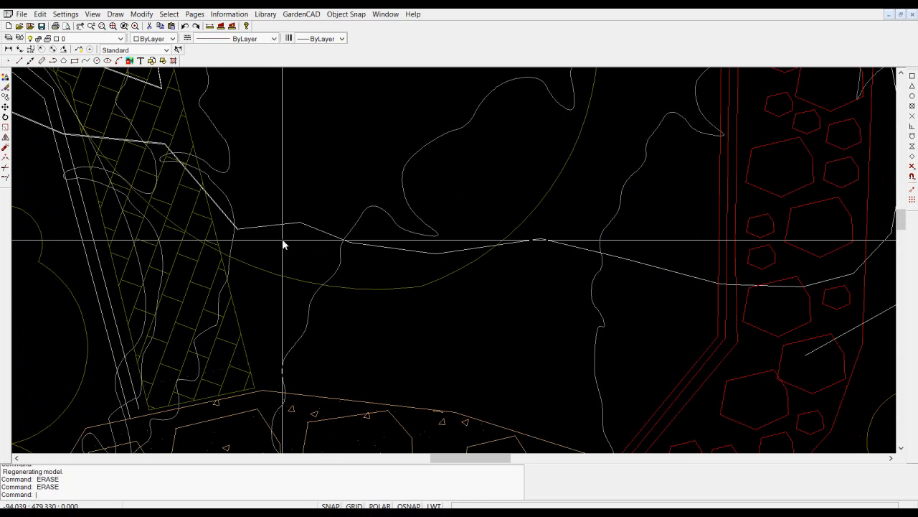
{"action": "left_click", "coordinate": [272, 227]}
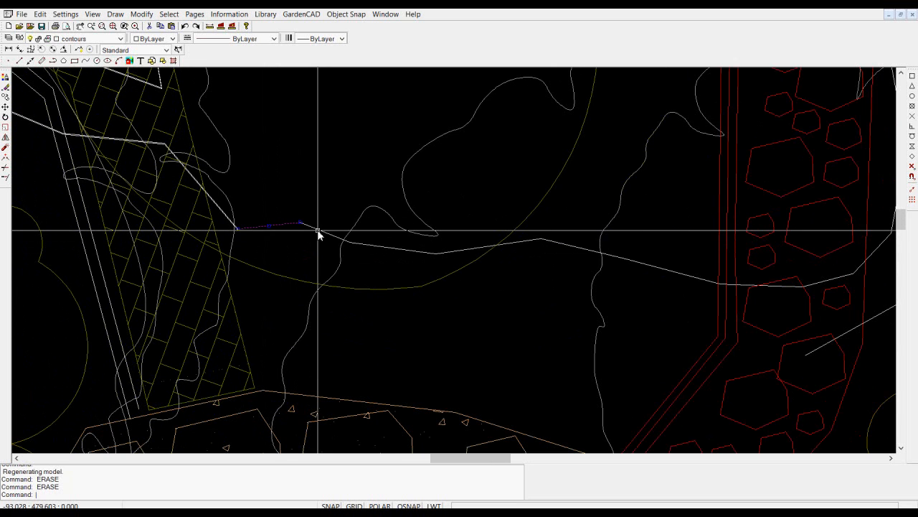
{"action": "left_click", "coordinate": [457, 251]}
{"action": "left_click", "coordinate": [574, 247]}
{"action": "left_click", "coordinate": [682, 273]}
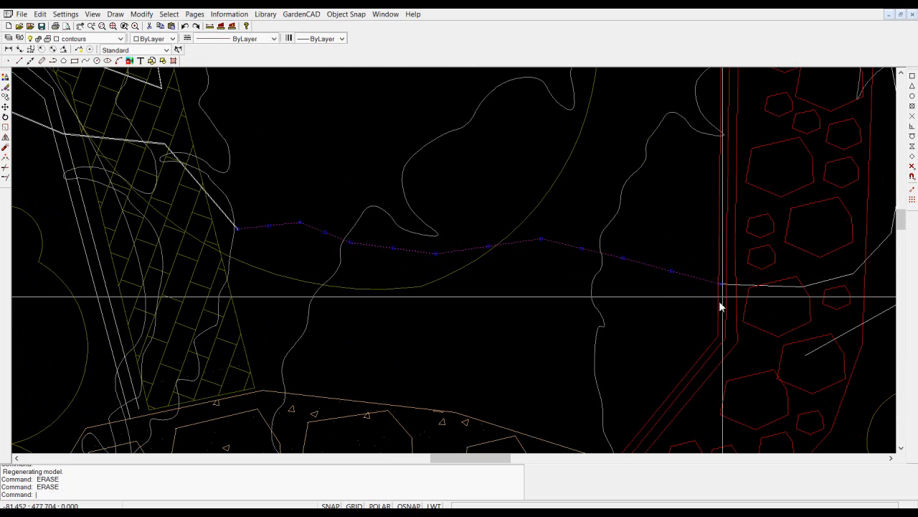
{"action": "left_click", "coordinate": [817, 284]}
{"action": "right_click", "coordinate": [518, 253]}
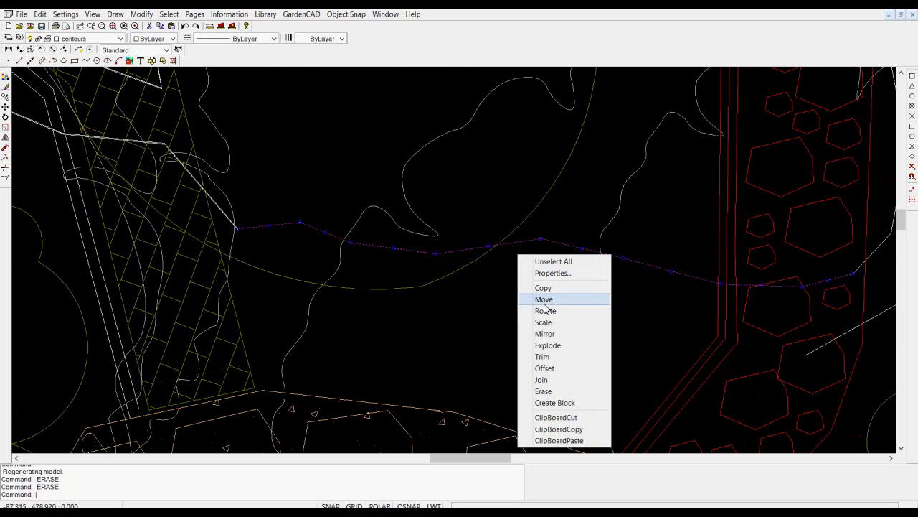
{"action": "left_click", "coordinate": [542, 380]}
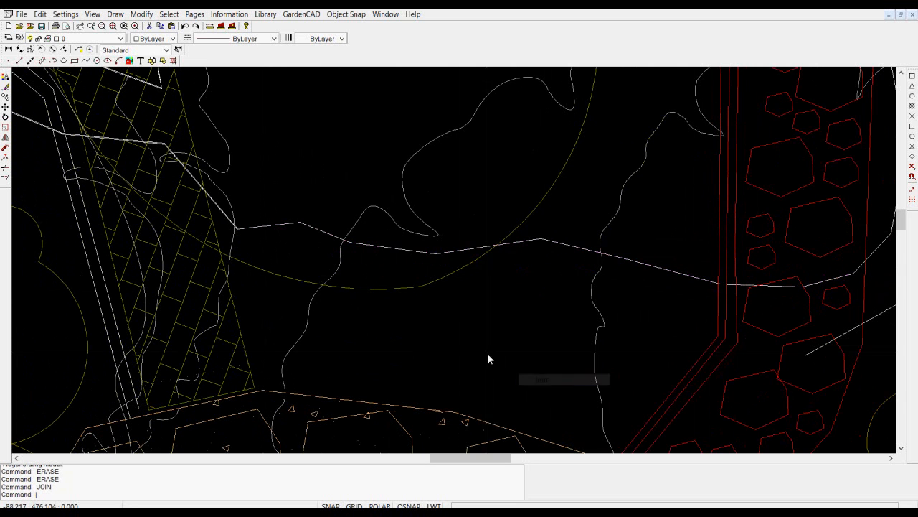
Set the joined contour polyline's fit type to Fit spline to smooth it.
{"action": "left_click", "coordinate": [394, 250]}
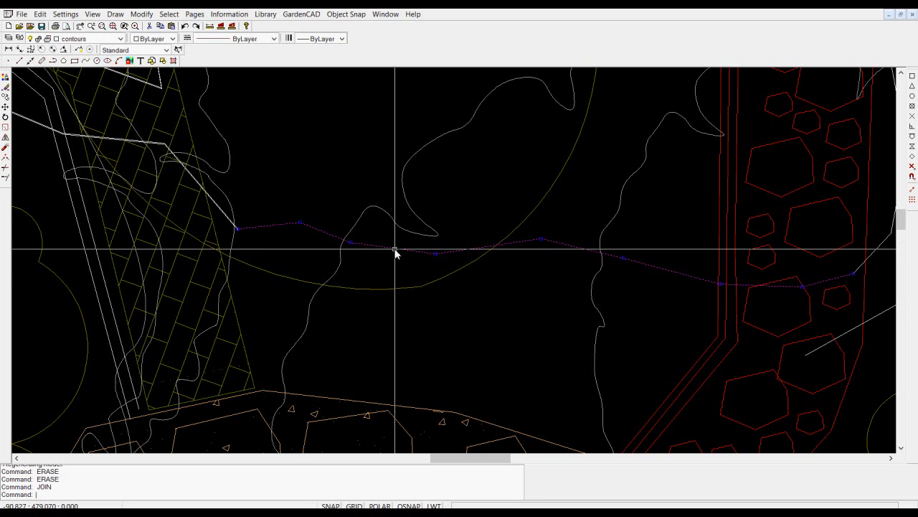
{"action": "right_click", "coordinate": [398, 266]}
{"action": "left_click", "coordinate": [424, 284]}
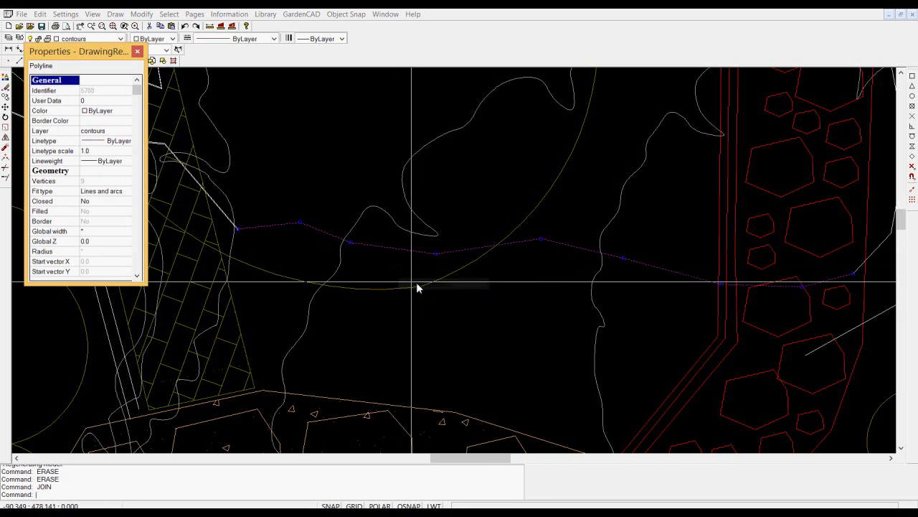
{"action": "left_click", "coordinate": [128, 192]}
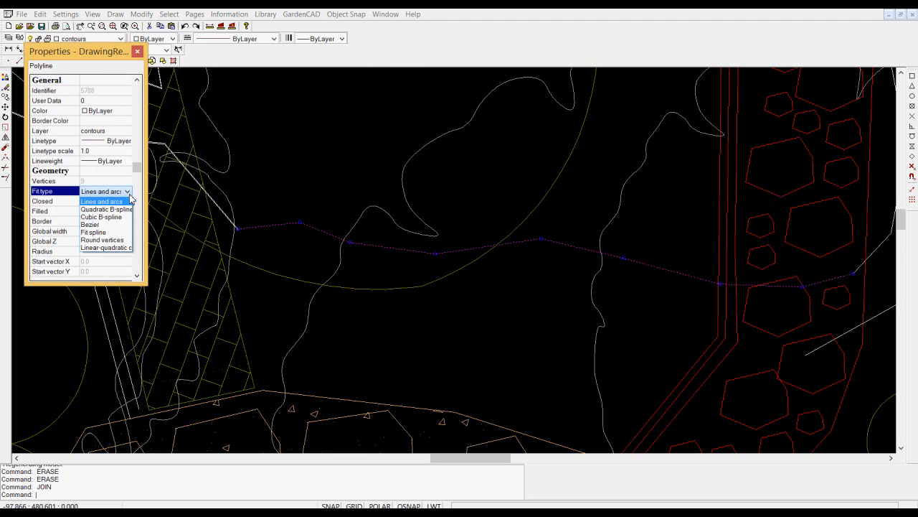
{"action": "left_click", "coordinate": [95, 232]}
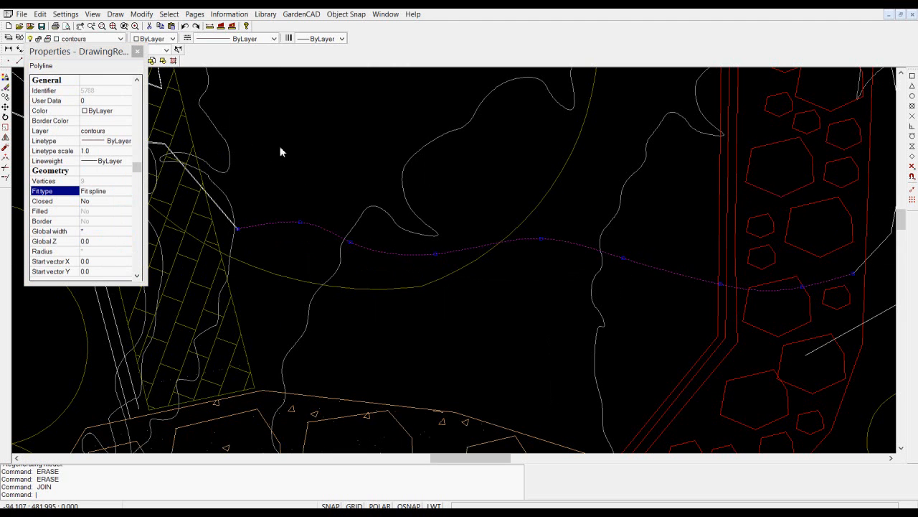
{"action": "key", "text": "Escape"}
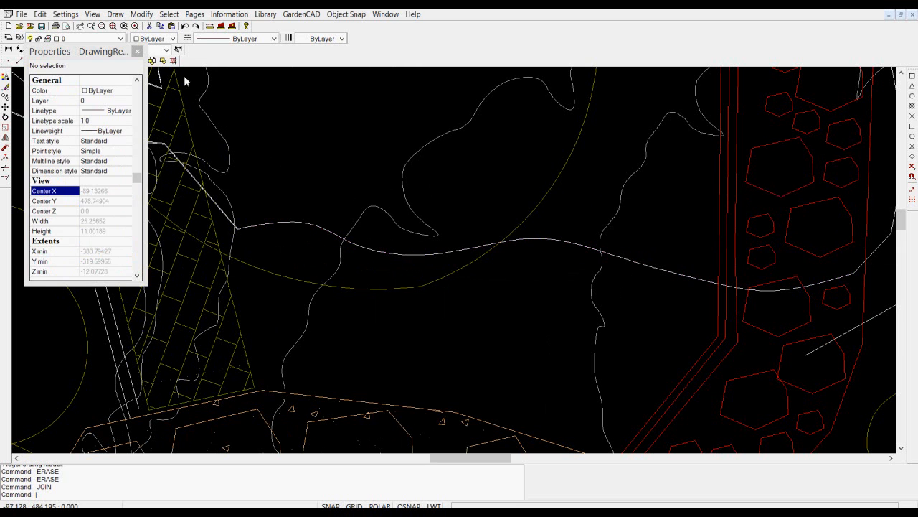
{"action": "left_click", "coordinate": [136, 52]}
{"action": "scroll", "coordinate": [420, 273], "scroll_direction": "down", "scroll_amount": 1}
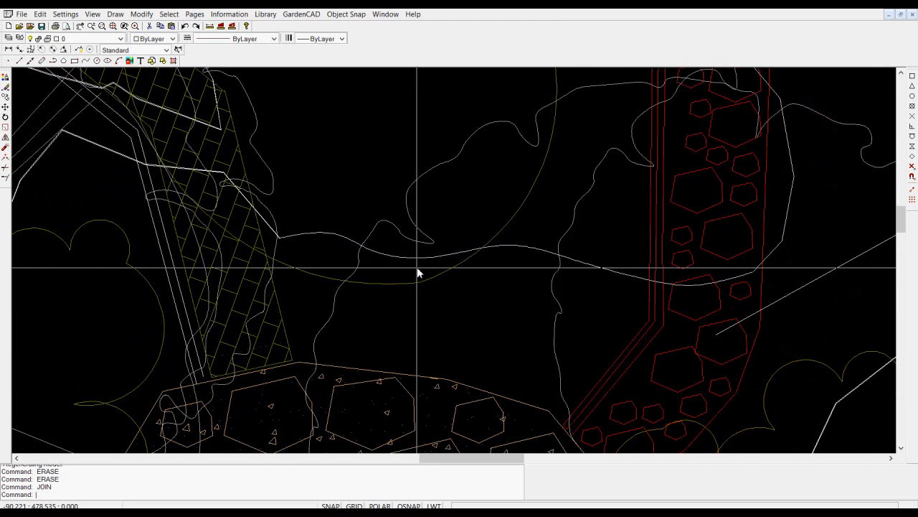
{"action": "scroll", "coordinate": [420, 273], "scroll_direction": "down", "scroll_amount": 1}
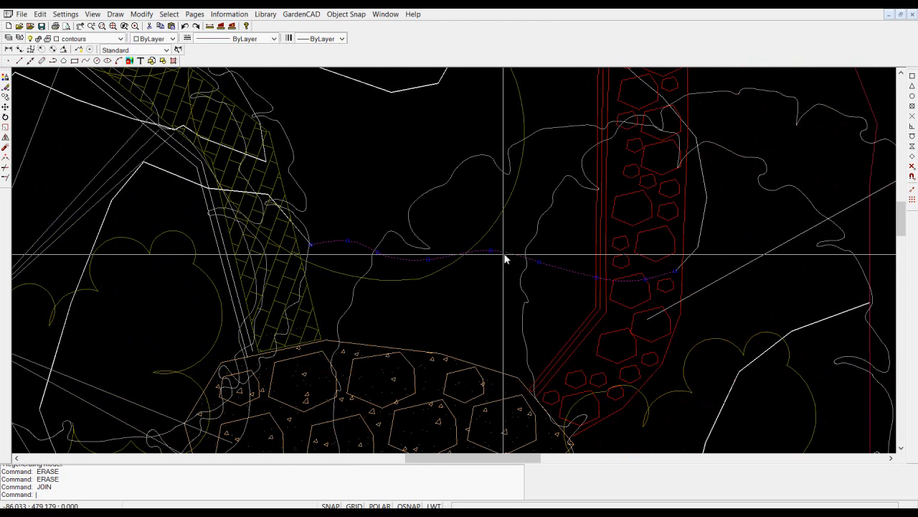
{"action": "left_click", "coordinate": [338, 242]}
{"action": "key", "text": "Escape"}
Erase the short stub and the duplicate diagonal lines where the smoothed contour meets the brick path.
{"action": "scroll", "coordinate": [305, 239], "scroll_direction": "up", "scroll_amount": 4}
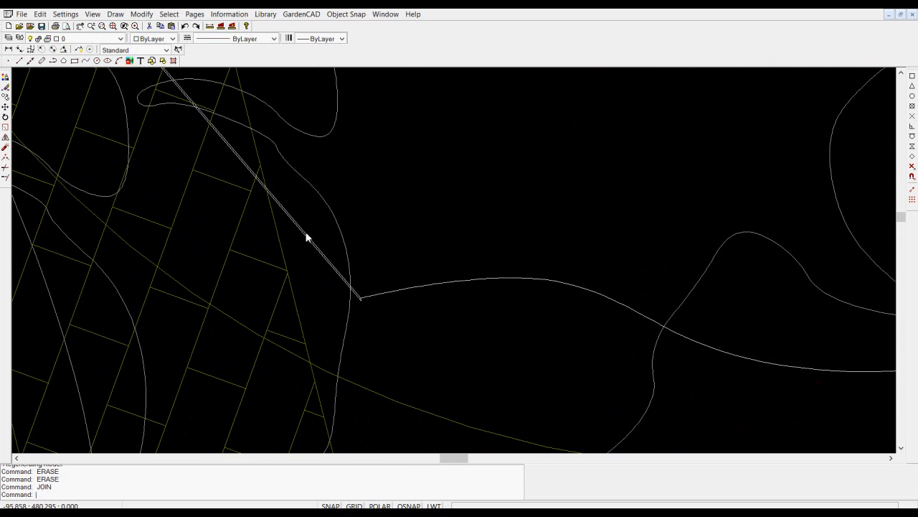
{"action": "scroll", "coordinate": [299, 240], "scroll_direction": "up", "scroll_amount": 1}
{"action": "scroll", "coordinate": [391, 330], "scroll_direction": "up", "scroll_amount": 5}
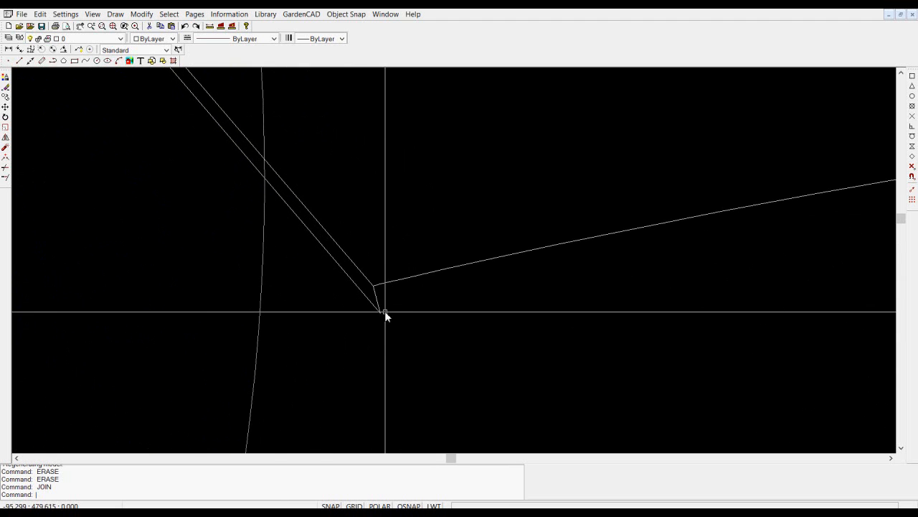
{"action": "left_click", "coordinate": [379, 302]}
{"action": "key", "text": "Delete"}
{"action": "left_click", "coordinate": [394, 324]}
{"action": "left_click", "coordinate": [362, 299]}
{"action": "key", "text": "Delete"}
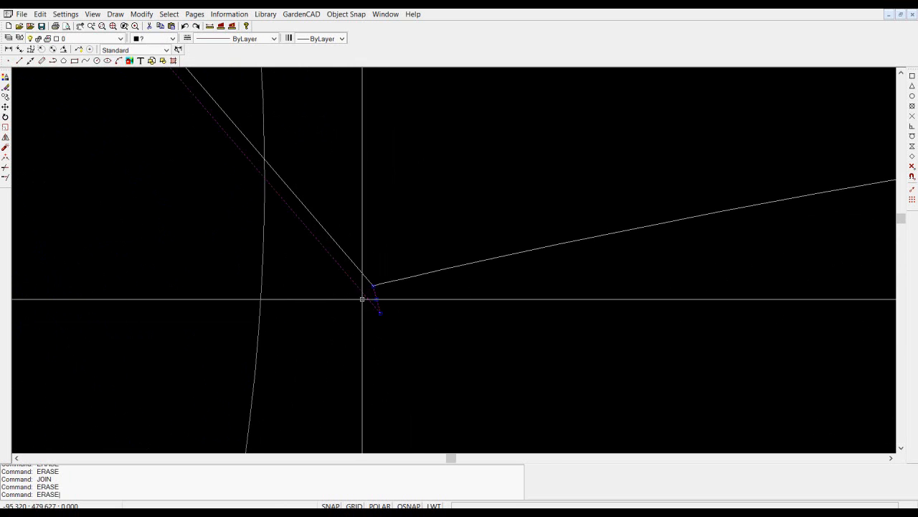
{"action": "scroll", "coordinate": [366, 316], "scroll_direction": "down", "scroll_amount": 3}
{"action": "left_click", "coordinate": [326, 257]}
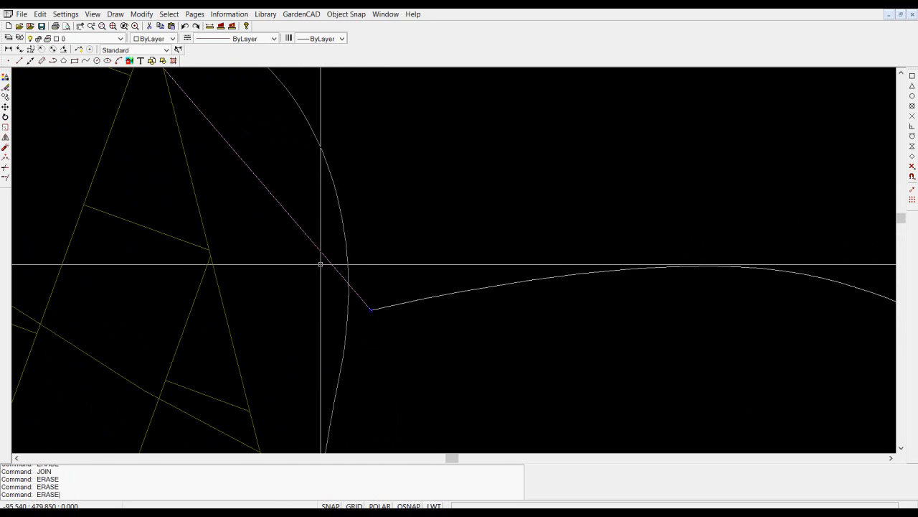
{"action": "key", "text": "Escape"}
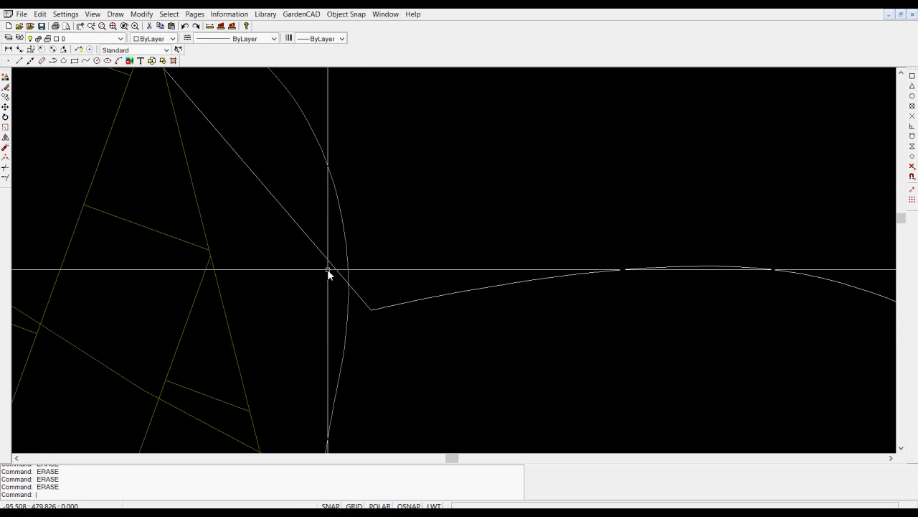
Try to join the diagonal line crossing the brick path with the smoothed contour polyline.
{"action": "left_click", "coordinate": [327, 260]}
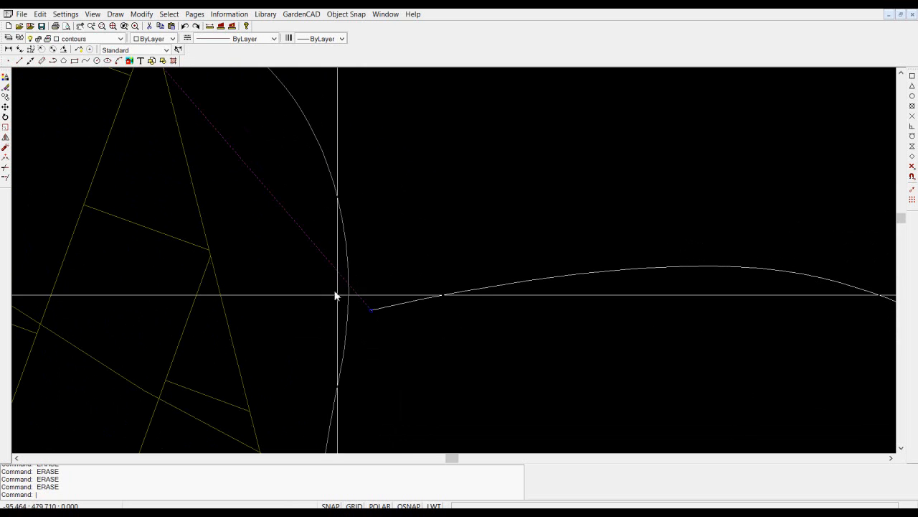
{"action": "left_click", "coordinate": [399, 303]}
{"action": "scroll", "coordinate": [405, 257], "scroll_direction": "down", "scroll_amount": 3}
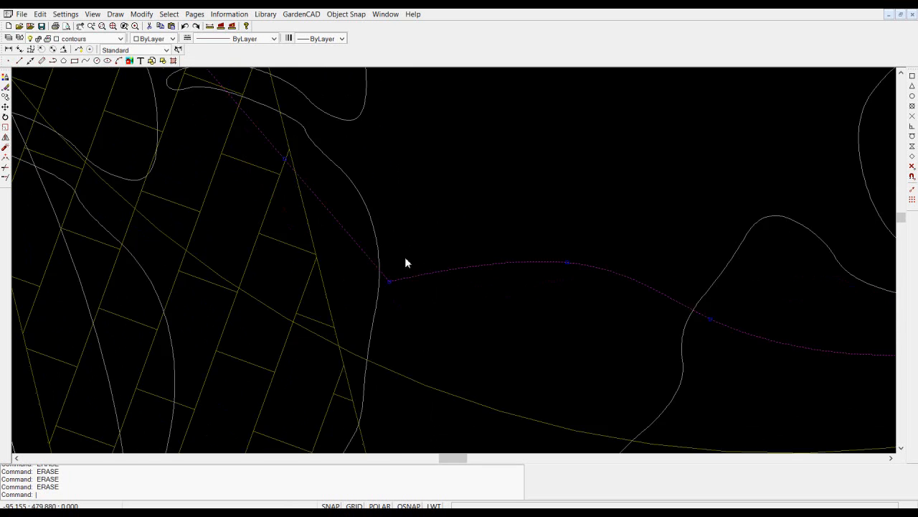
{"action": "scroll", "coordinate": [405, 257], "scroll_direction": "down", "scroll_amount": 3}
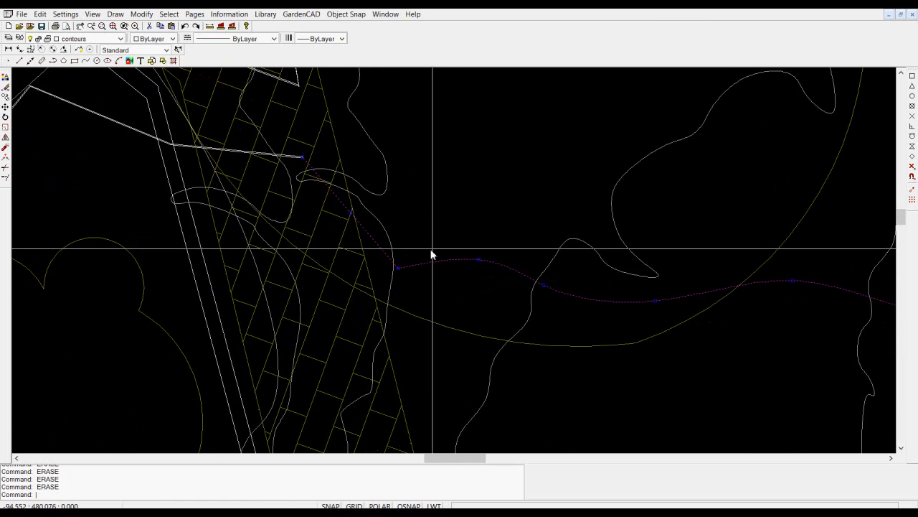
{"action": "right_click", "coordinate": [433, 240]}
{"action": "left_click", "coordinate": [471, 366]}
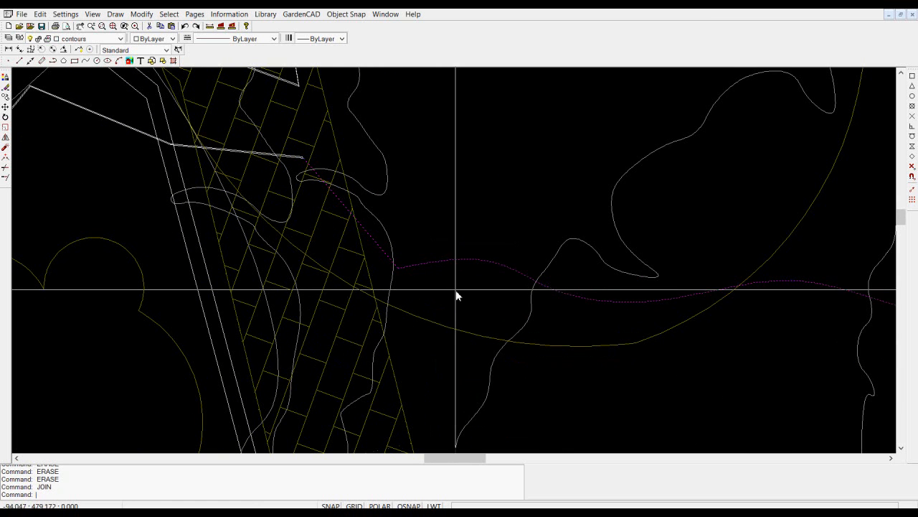
{"action": "key", "text": "Escape"}
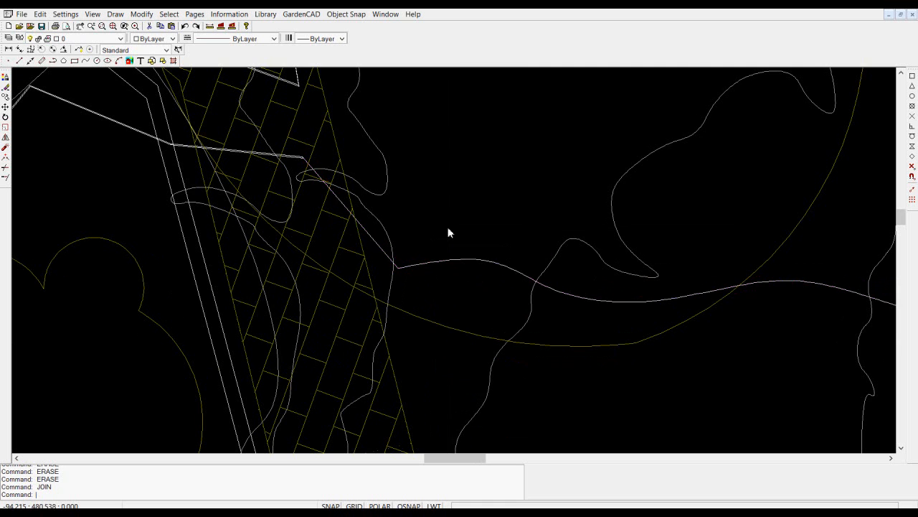
Set the fit type of the contour polyline between the brick path and the red stone path to Lines and arcs.
{"action": "scroll", "coordinate": [449, 229], "scroll_direction": "down", "scroll_amount": 2}
{"action": "scroll", "coordinate": [449, 230], "scroll_direction": "down", "scroll_amount": 1}
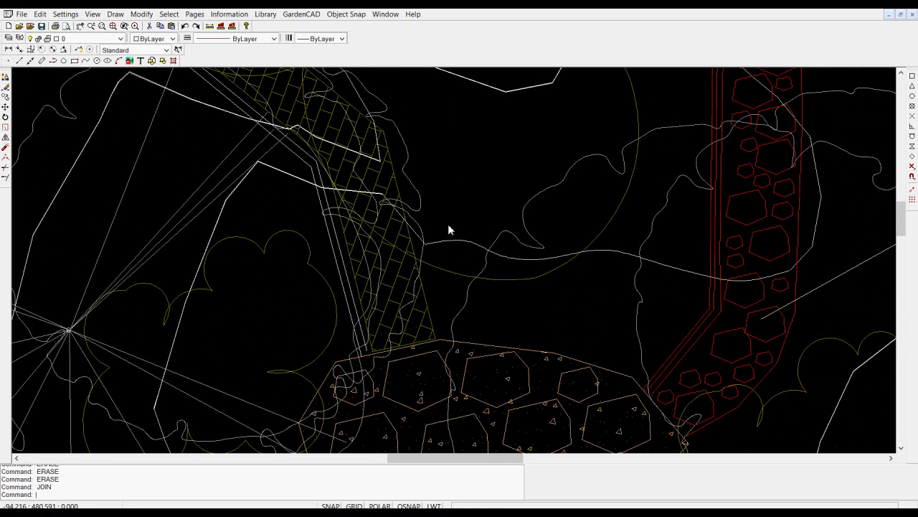
{"action": "scroll", "coordinate": [468, 231], "scroll_direction": "down", "scroll_amount": 1}
{"action": "scroll", "coordinate": [465, 230], "scroll_direction": "down", "scroll_amount": 1}
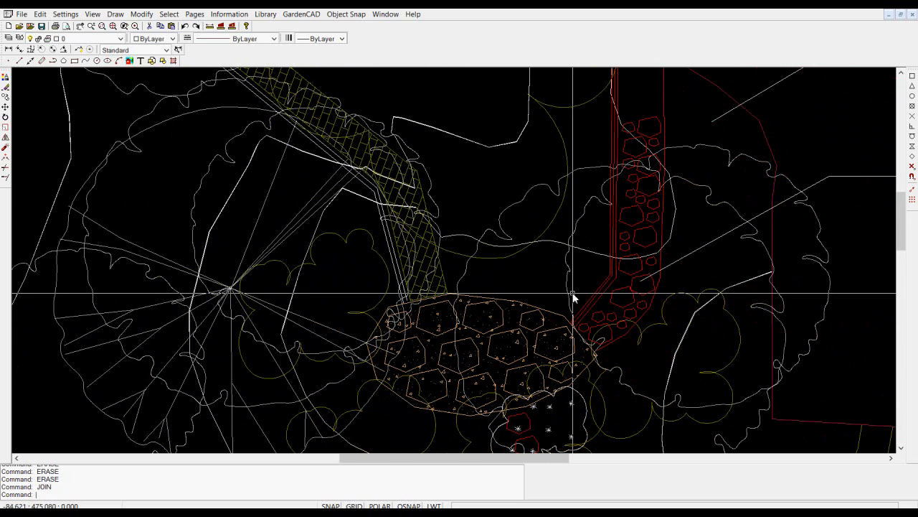
{"action": "left_click", "coordinate": [560, 245]}
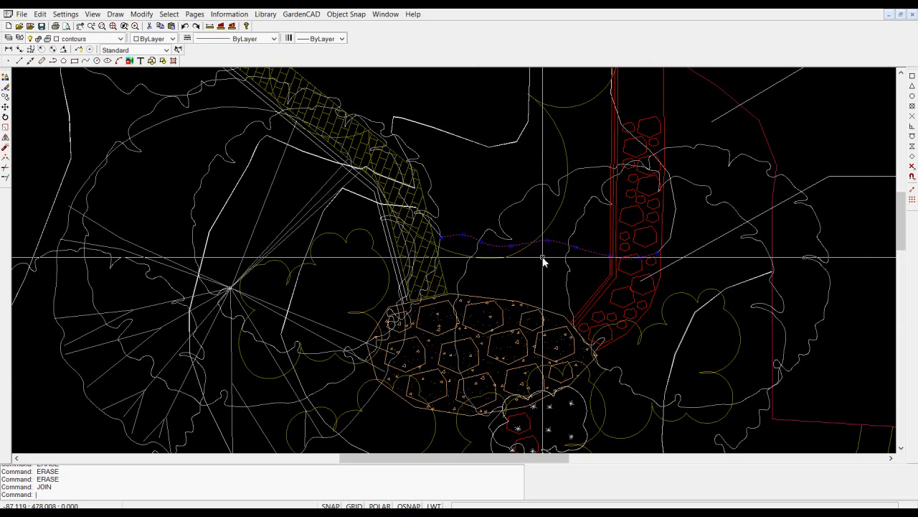
{"action": "right_click", "coordinate": [539, 258]}
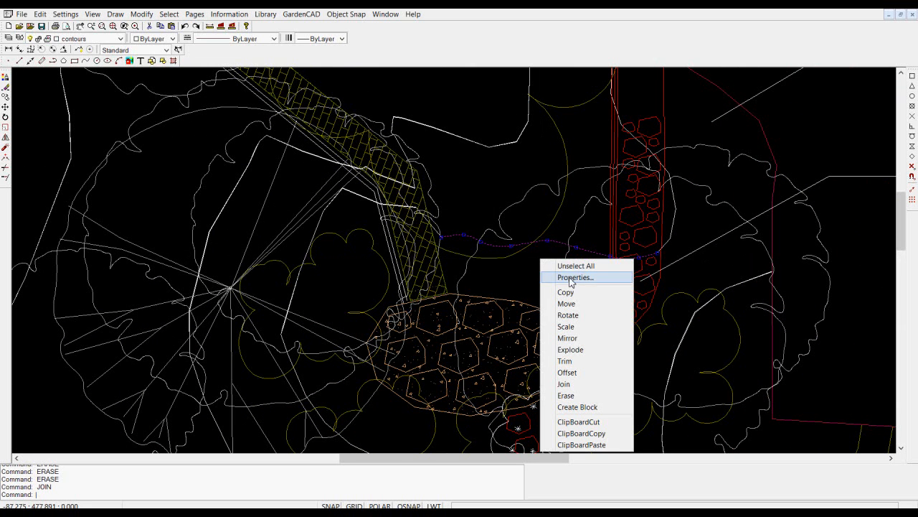
{"action": "left_click", "coordinate": [572, 278]}
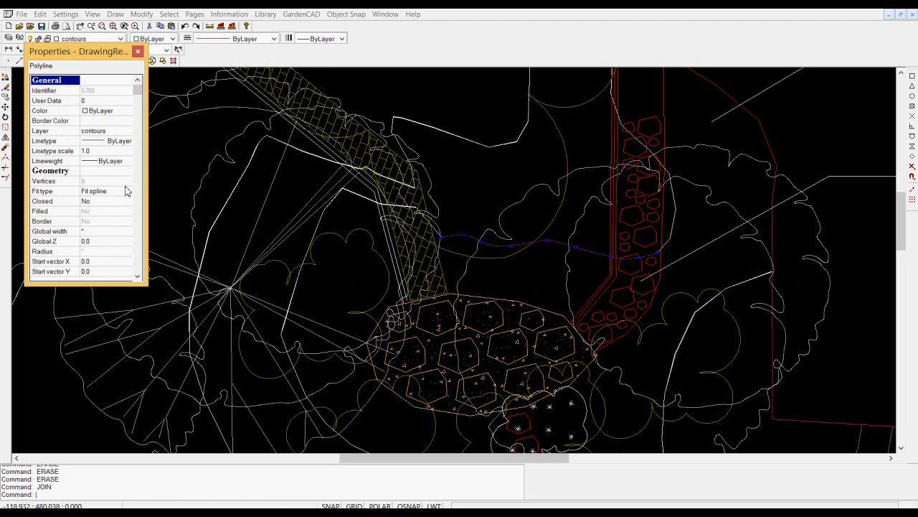
{"action": "left_click", "coordinate": [128, 193]}
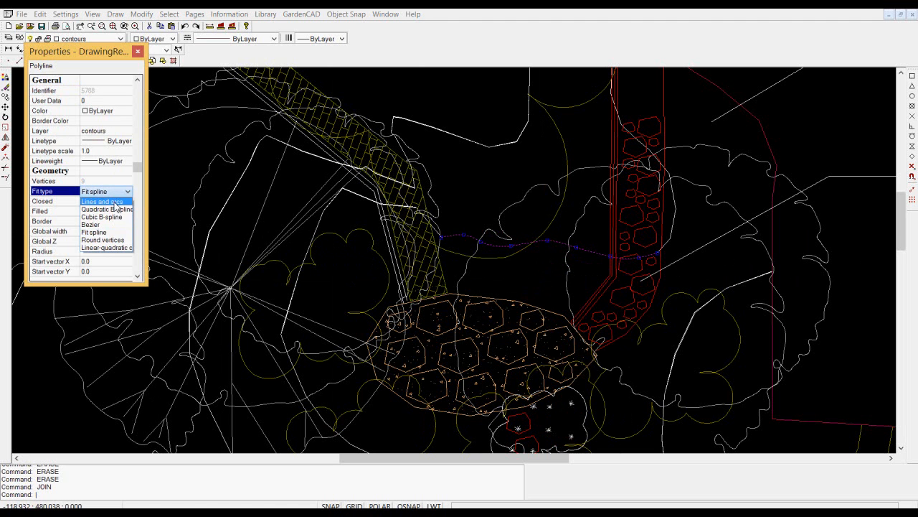
{"action": "left_click", "coordinate": [115, 203]}
{"action": "key", "text": "Escape"}
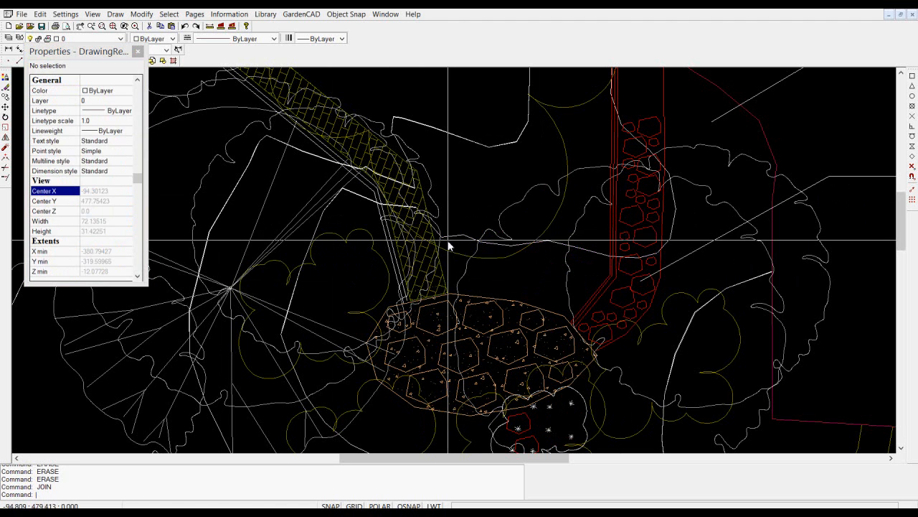
Erase the parallel duplicate lines and short end stubs just below the contour line at the diagonal's upper end.
{"action": "scroll", "coordinate": [446, 244], "scroll_direction": "up", "scroll_amount": 4}
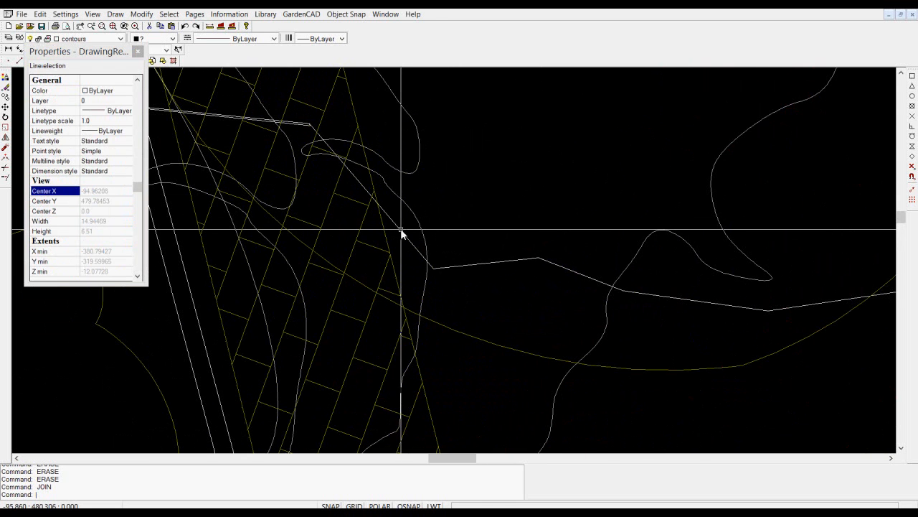
{"action": "left_click", "coordinate": [370, 204]}
{"action": "scroll", "coordinate": [297, 133], "scroll_direction": "up", "scroll_amount": 3}
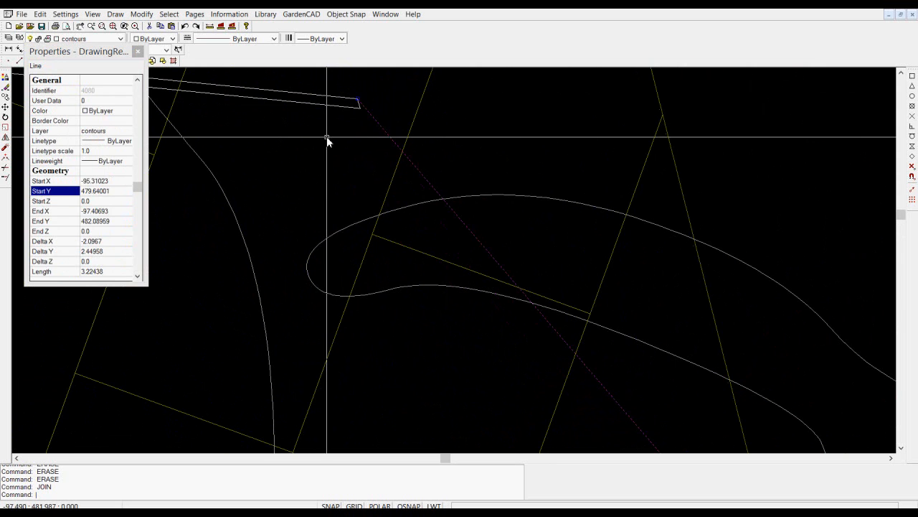
{"action": "key", "text": "Escape"}
{"action": "scroll", "coordinate": [348, 125], "scroll_direction": "up", "scroll_amount": 2}
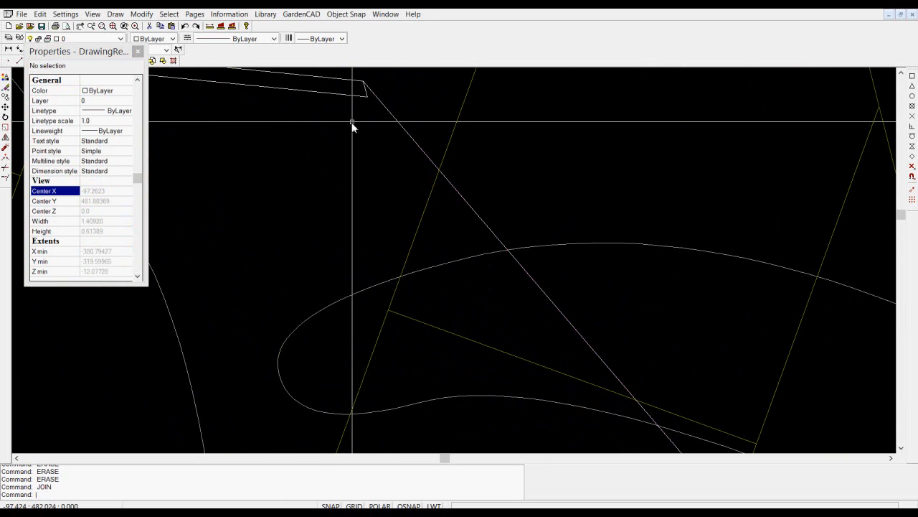
{"action": "left_click", "coordinate": [360, 94]}
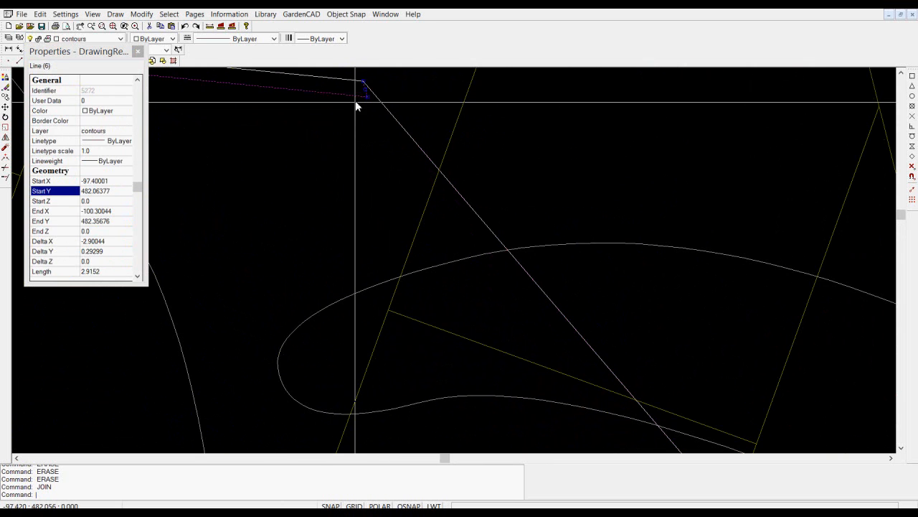
{"action": "key", "text": "Delete"}
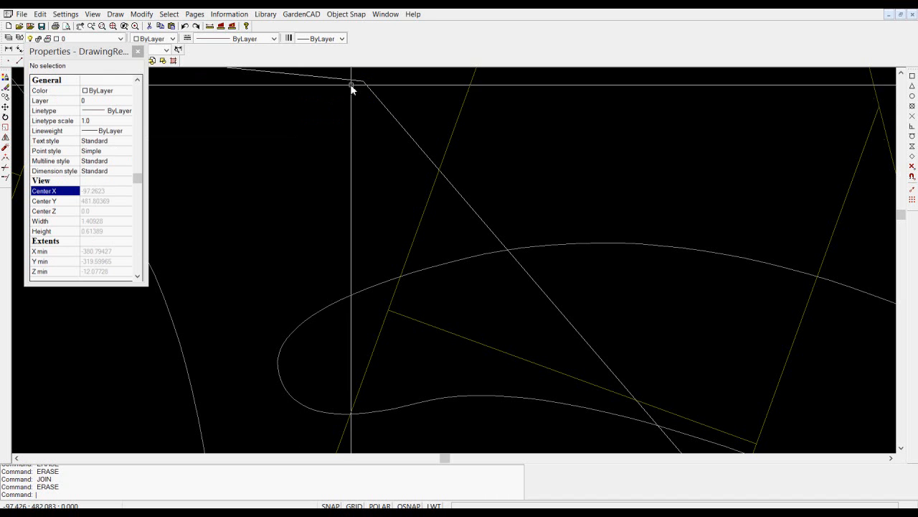
Erase the duplicates stacked on the nearly horizontal contour line that meets the diagonal's upper end on the brick path.
{"action": "middle_click_drag", "start_coordinate": [337, 95], "coordinate": [386, 221]}
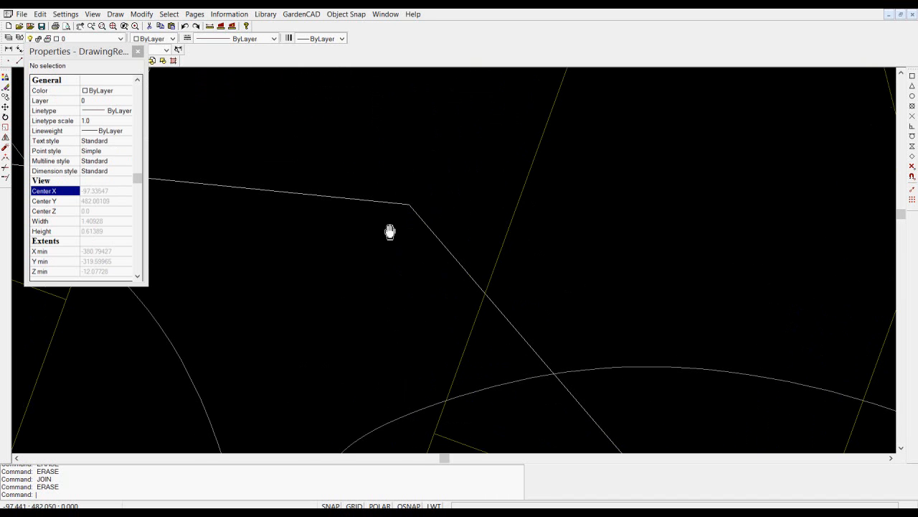
{"action": "left_click", "coordinate": [382, 201]}
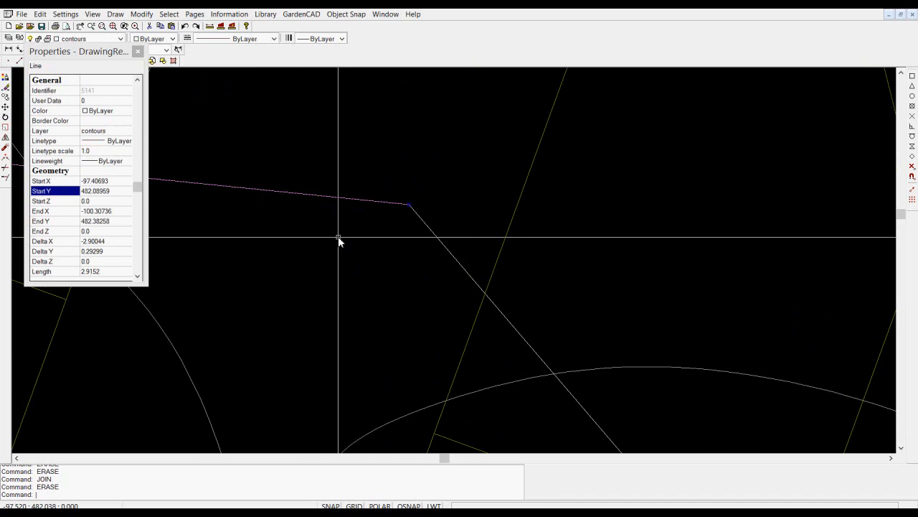
{"action": "key", "text": "Escape"}
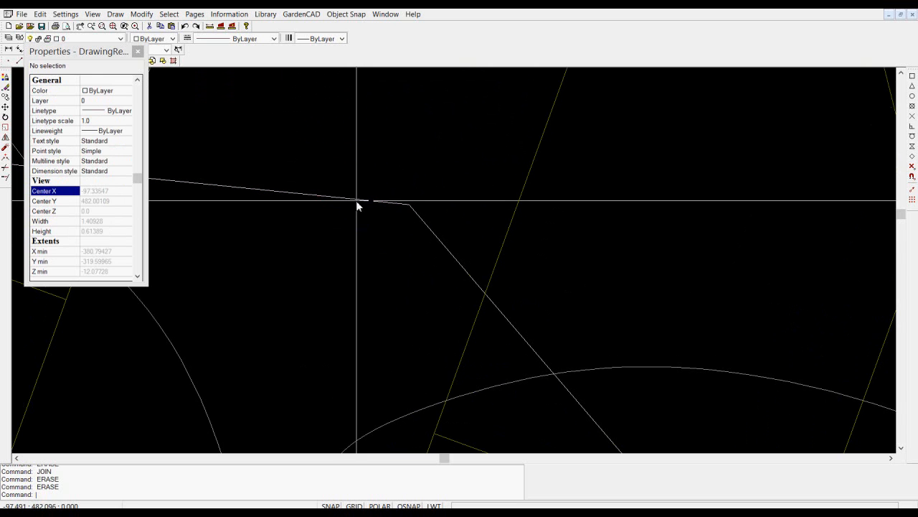
{"action": "left_click", "coordinate": [357, 201]}
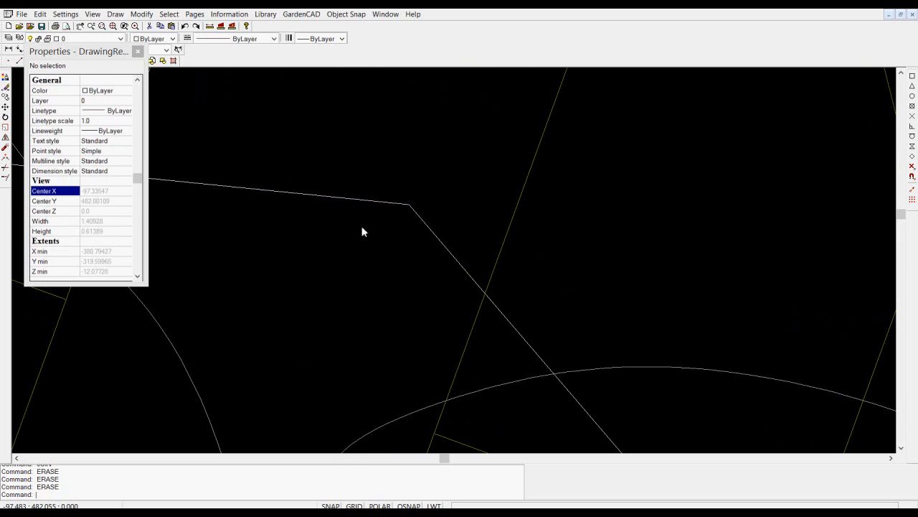
Join the nearly horizontal line, the diagonal line and the contour polyline into one polyline across the brick path.
{"action": "left_click", "coordinate": [364, 201]}
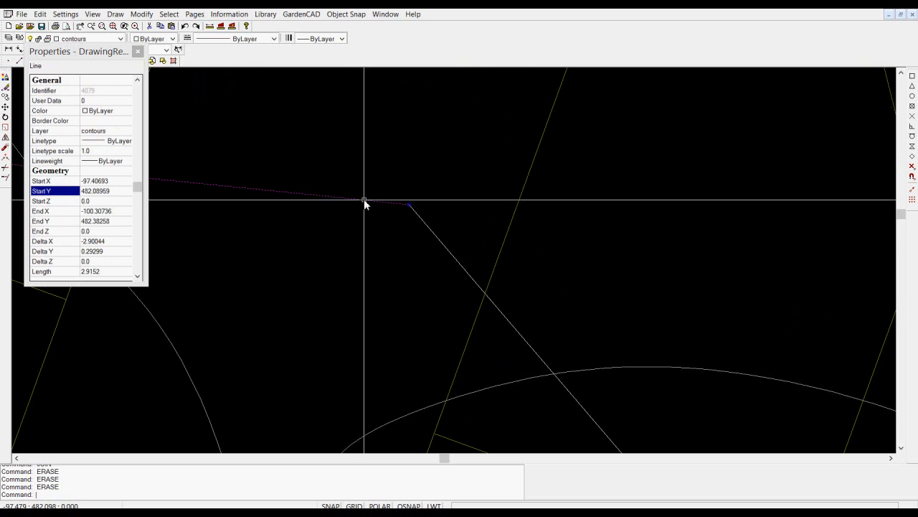
{"action": "left_click", "coordinate": [451, 252]}
{"action": "scroll", "coordinate": [394, 247], "scroll_direction": "down", "scroll_amount": 10}
{"action": "scroll", "coordinate": [521, 302], "scroll_direction": "down", "scroll_amount": 1}
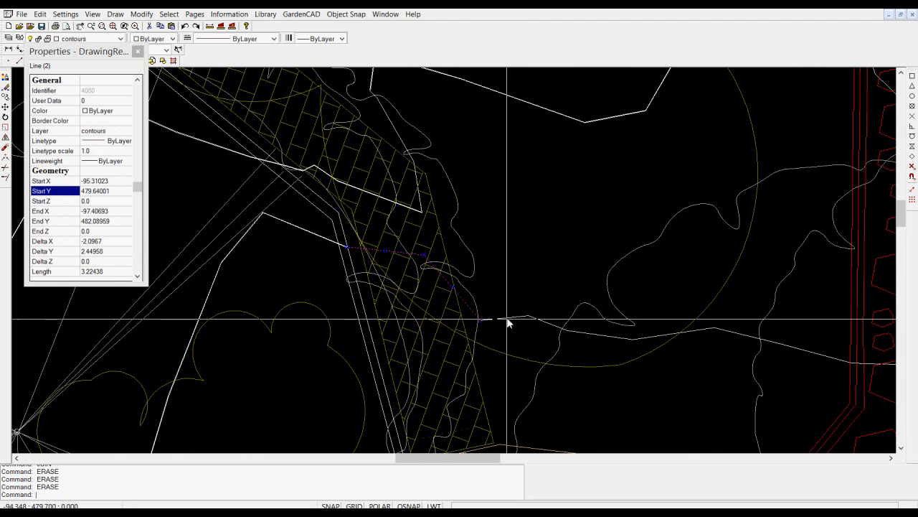
{"action": "left_click", "coordinate": [498, 319]}
{"action": "right_click", "coordinate": [514, 255]}
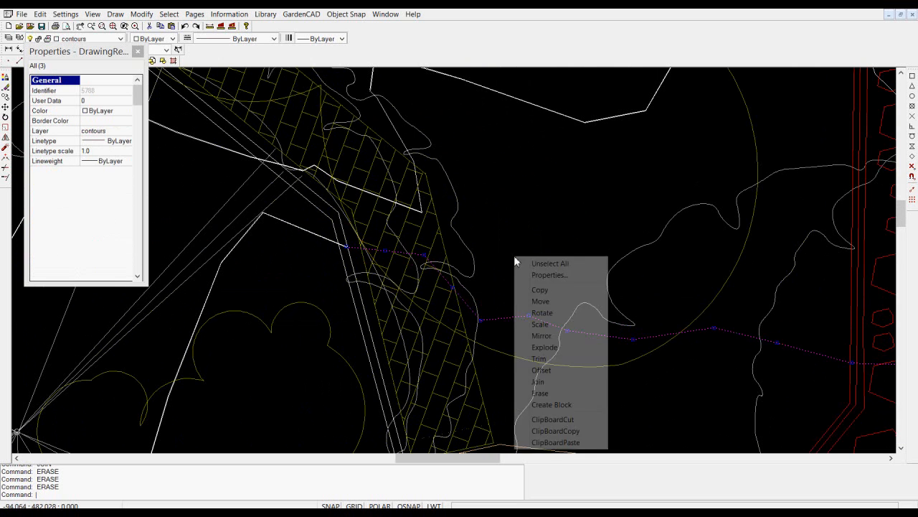
{"action": "left_click", "coordinate": [540, 381]}
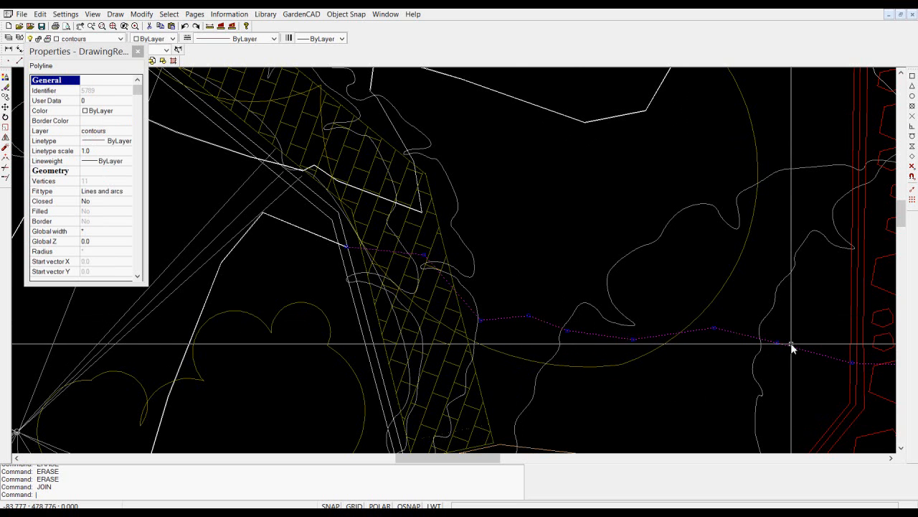
{"action": "key", "text": "Escape"}
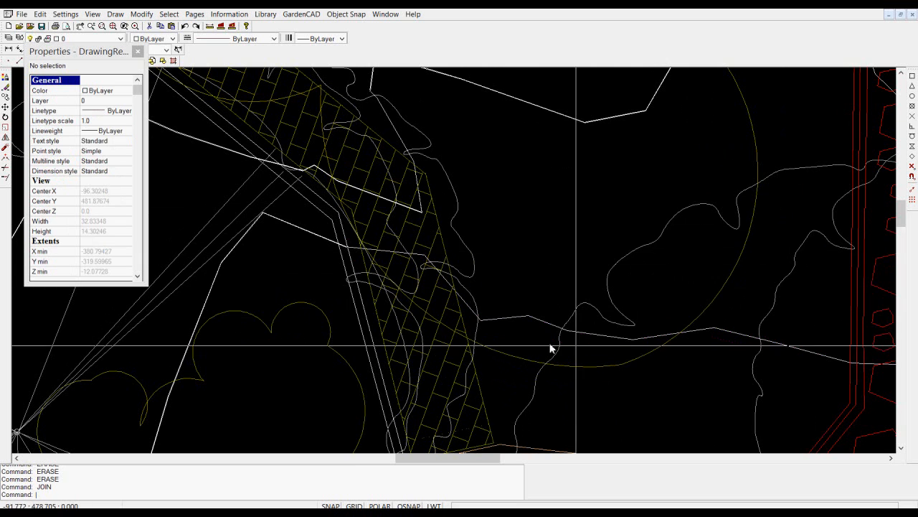
{"action": "scroll", "coordinate": [502, 166], "scroll_direction": "down", "scroll_amount": 3}
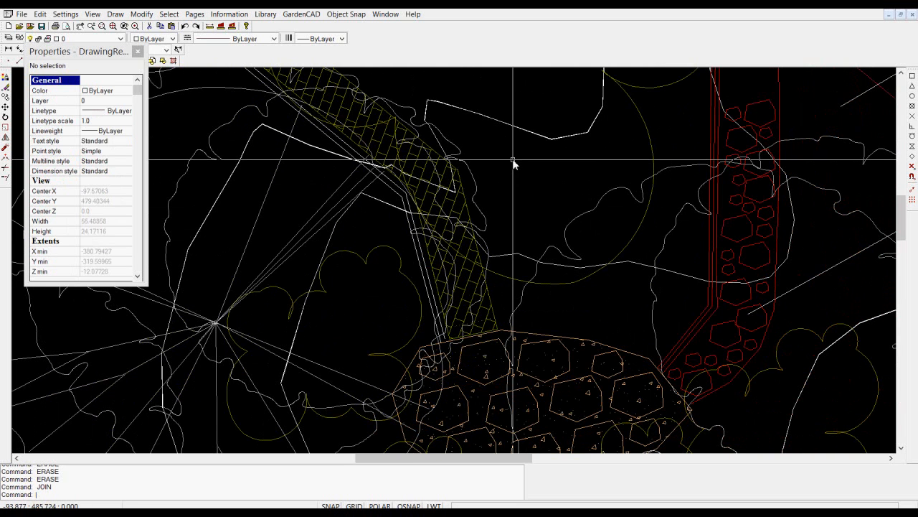
{"action": "scroll", "coordinate": [487, 156], "scroll_direction": "down", "scroll_amount": 8}
{"action": "scroll", "coordinate": [487, 158], "scroll_direction": "down", "scroll_amount": 2}
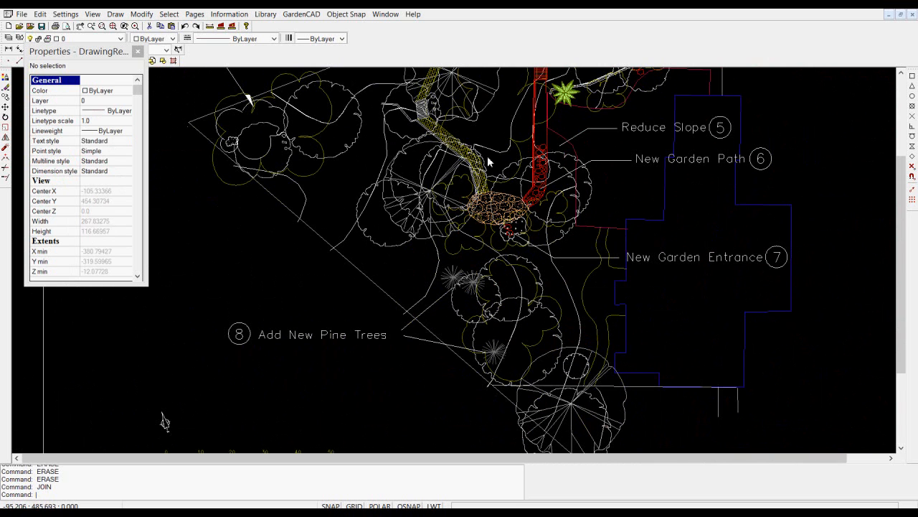